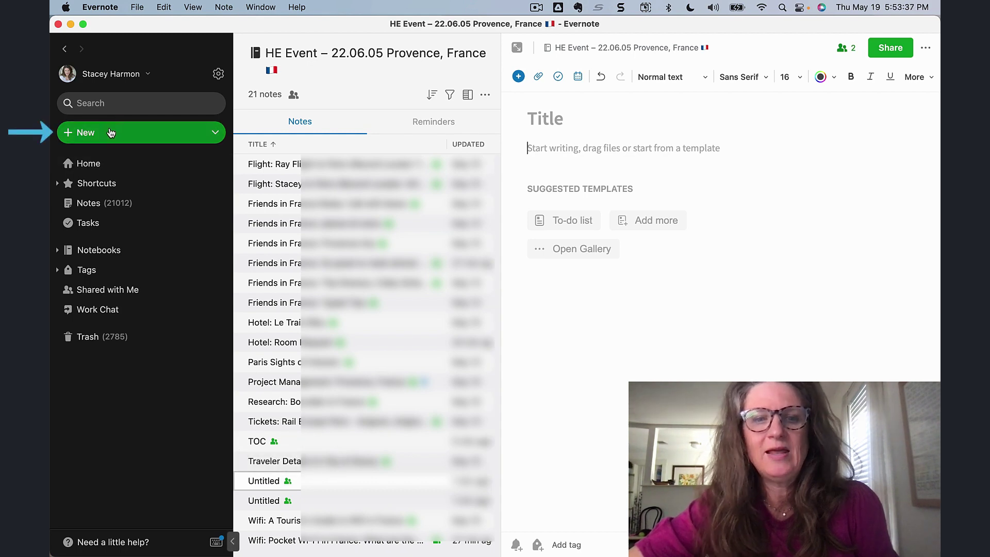
left_click(536, 120)
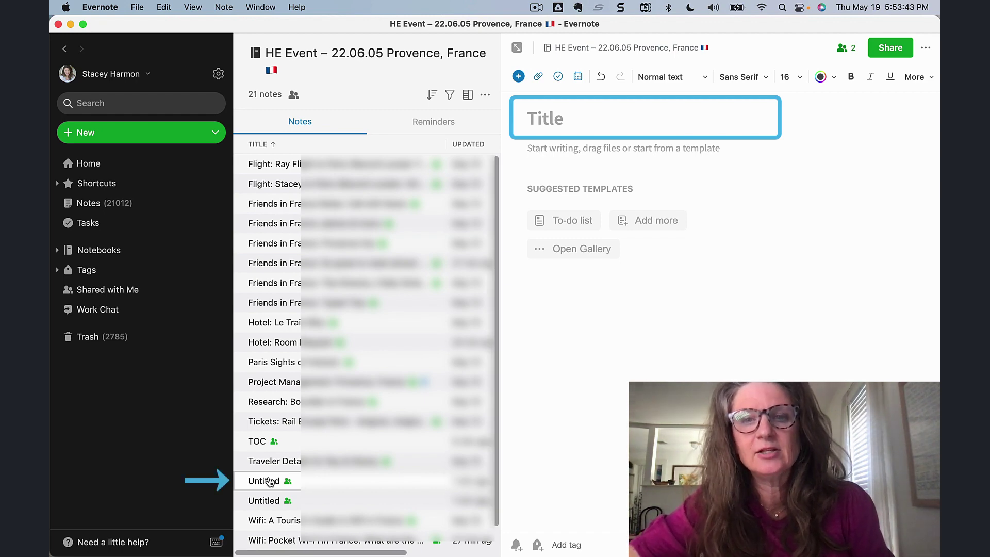
left_click(536, 118)
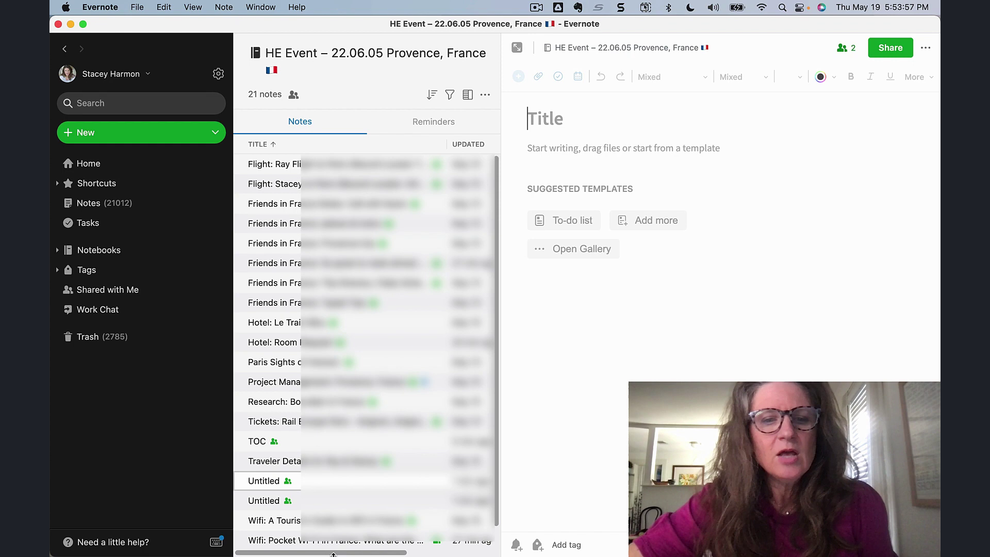
Step: Open 'Wifi: A Tourist's Guide to Wifi in France' and highlight the descriptive part of its title
left_click(289, 525)
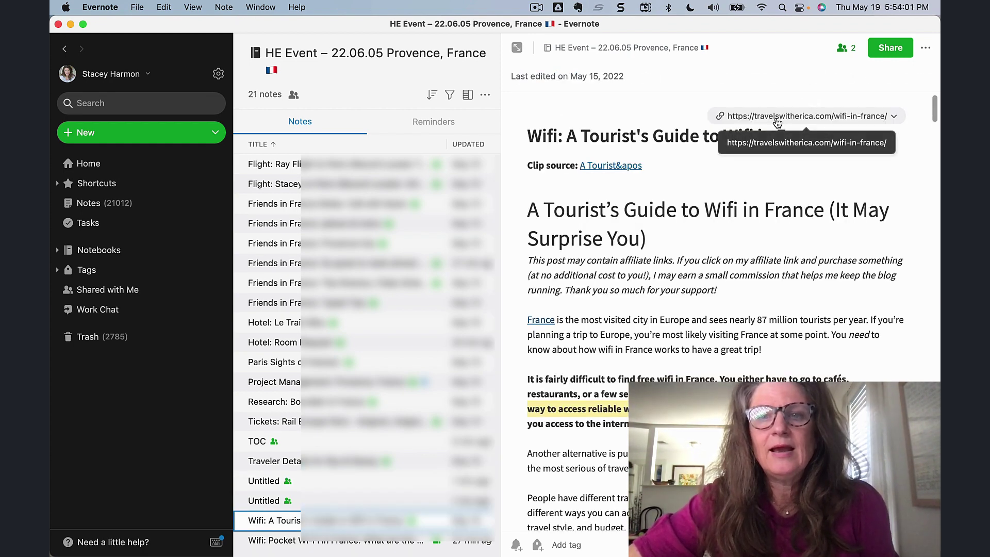
left_click_drag(566, 138, 829, 139)
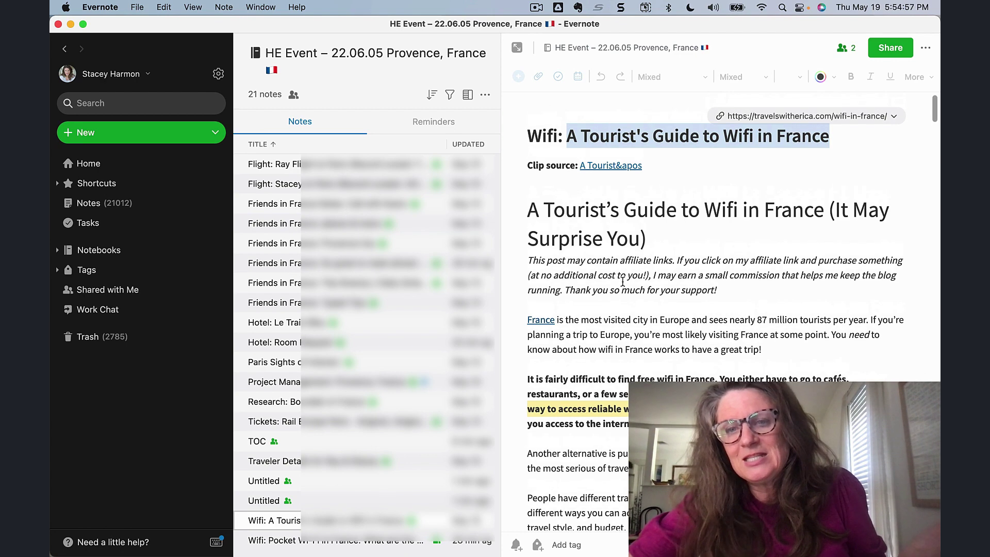
Step: Highlight the keyword 'Wifi' at the start of the note title and scroll down the note list
double_click(537, 137)
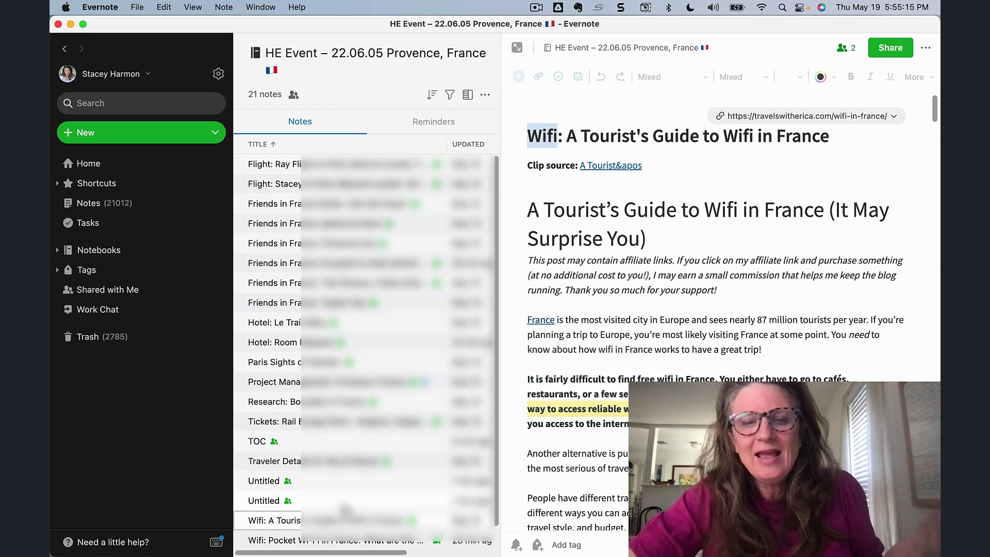
scroll(344, 509, "down", 1)
Step: Open 'Wifi: Pocket WiFi Rental for Travelers in France' and select the word 'Wifi' in its title
left_click(310, 520)
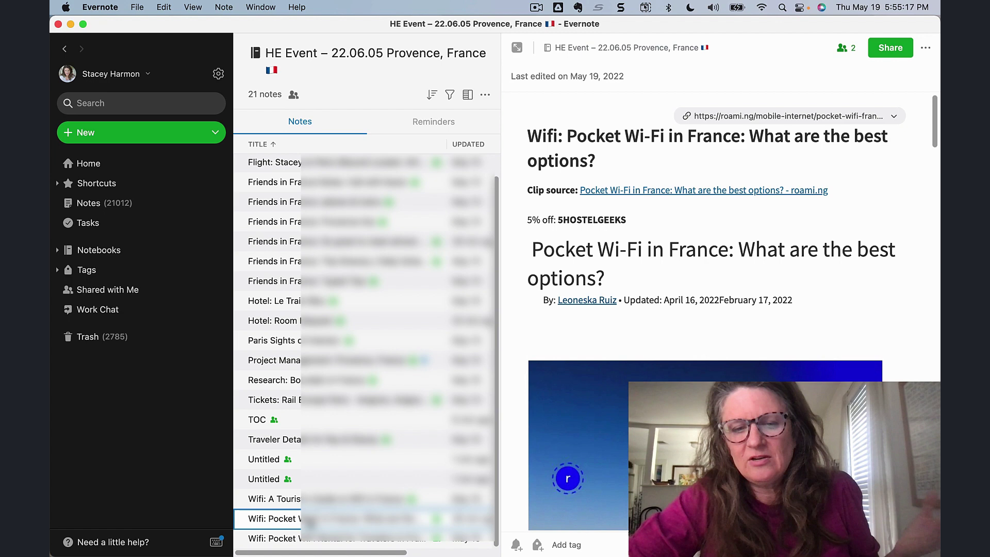
left_click(305, 538)
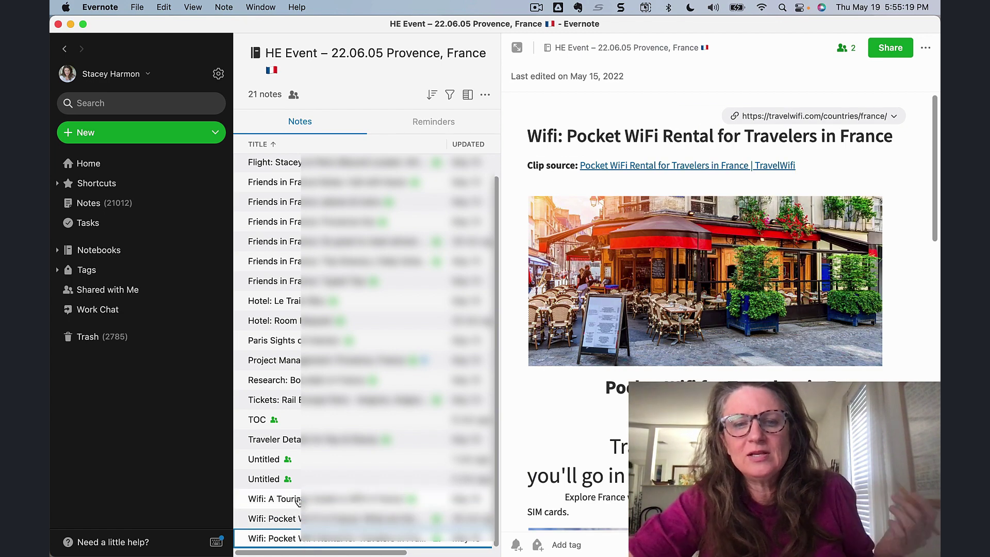
double_click(543, 130)
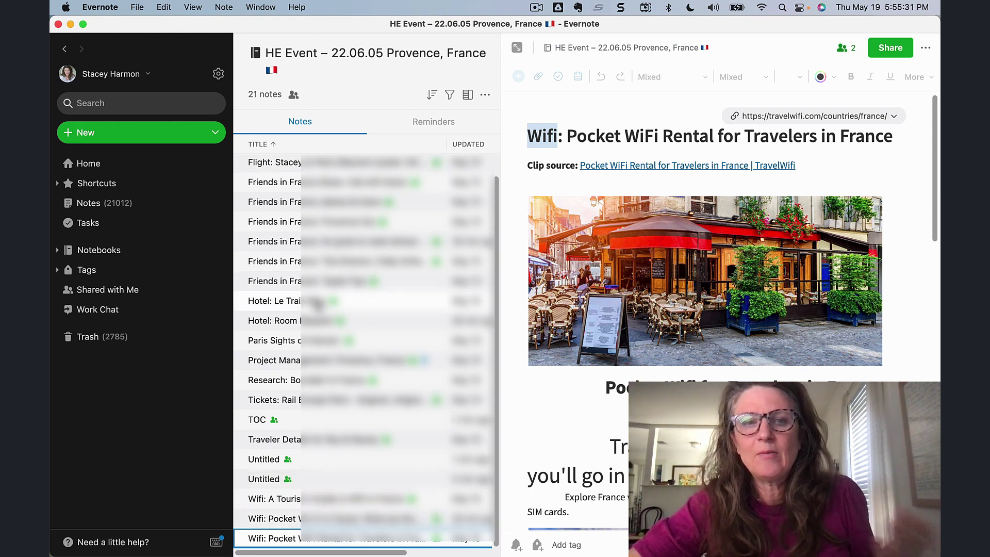
double_click(543, 135)
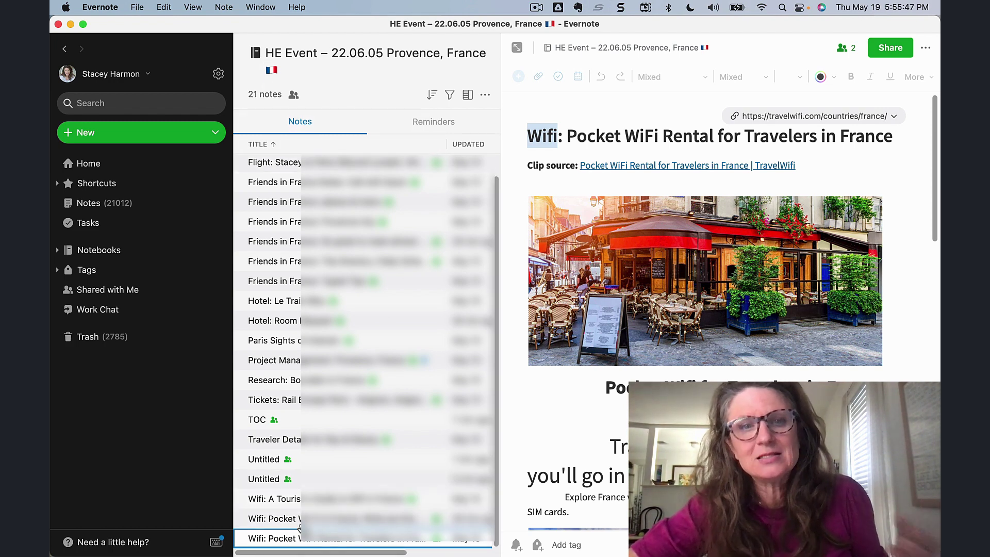
scroll(263, 322, "up", 1)
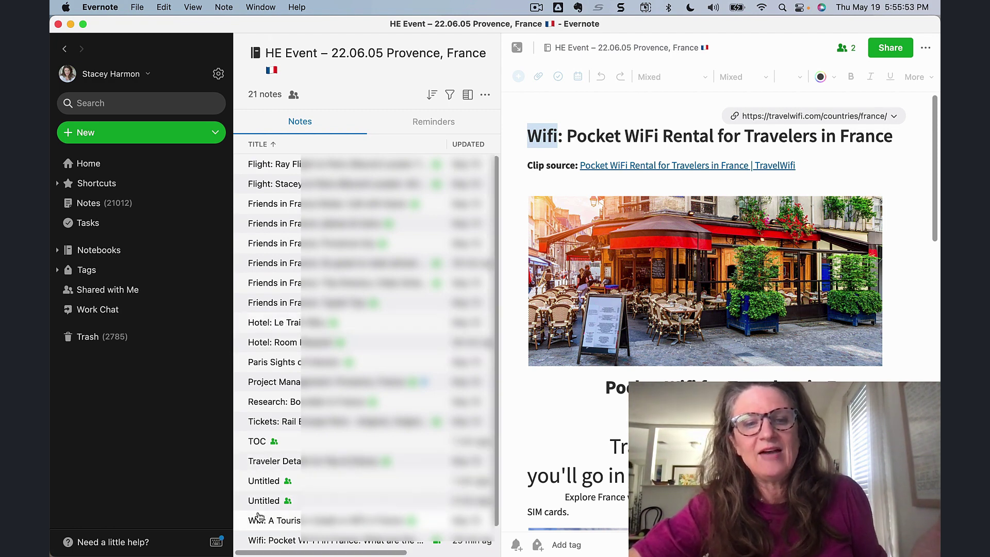
scroll(263, 546, "down", 1)
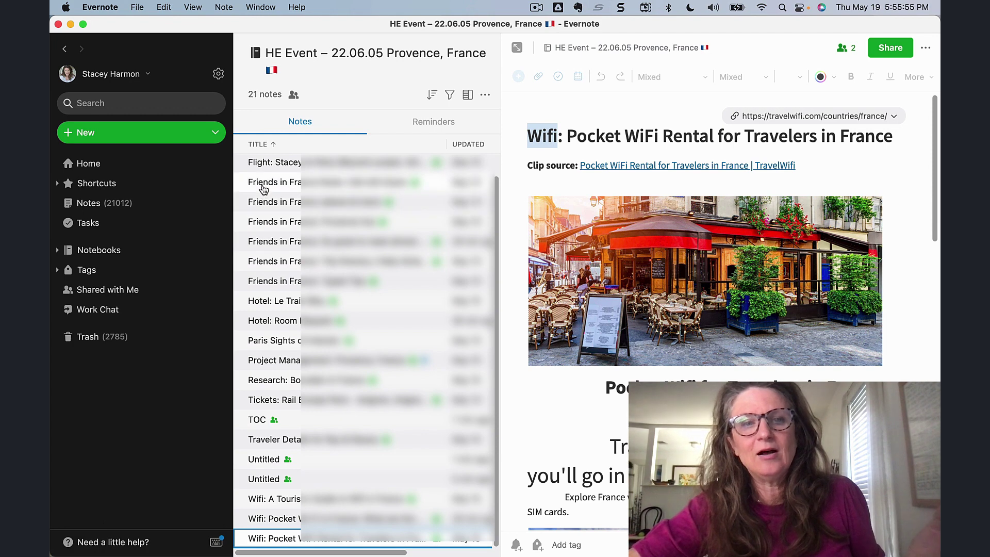
scroll(261, 279, "up", 1)
left_click_drag(266, 281, 256, 191)
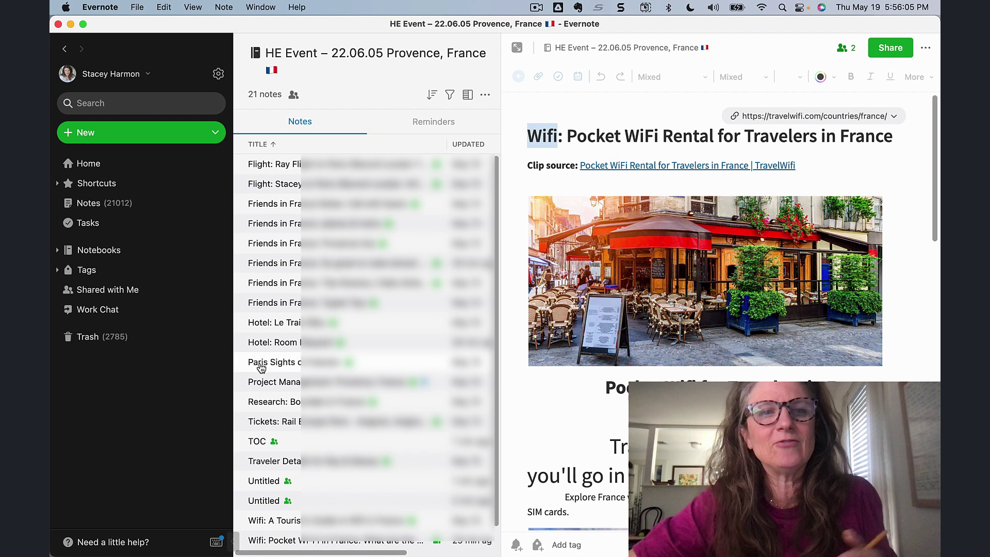
Step: Run a 'wifi' search scoped to the HE Event trip notebook, listing 8 notes
left_click(94, 102)
type("w")
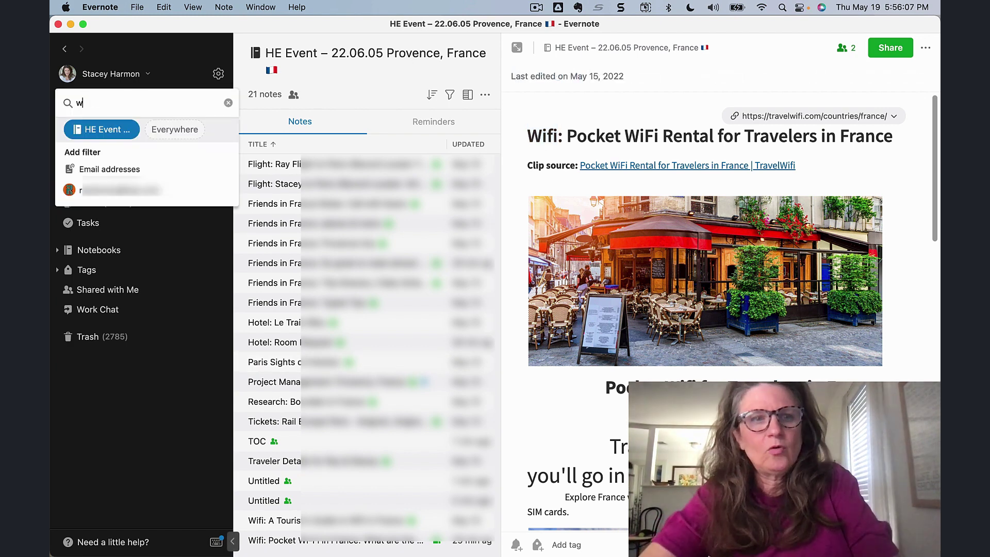
type("ifi")
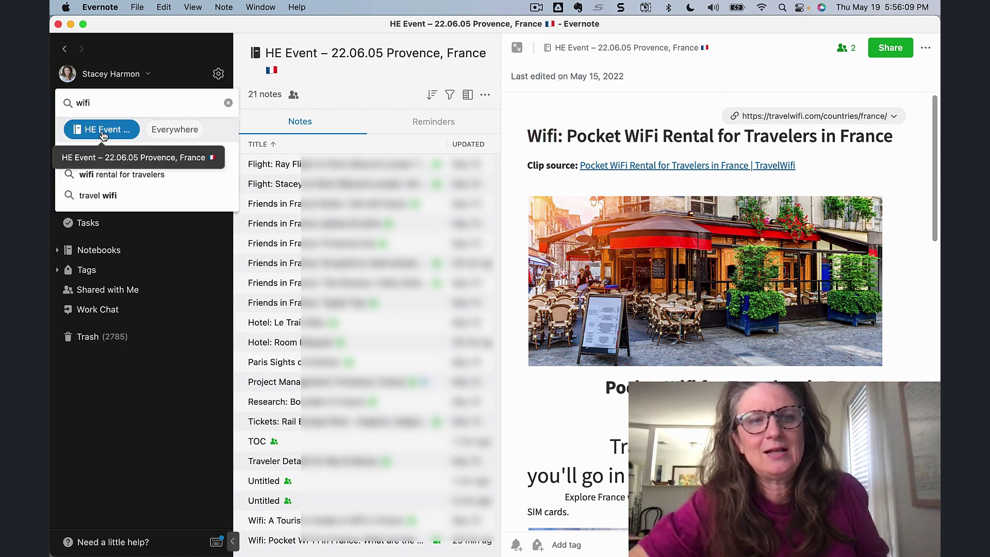
key("Return")
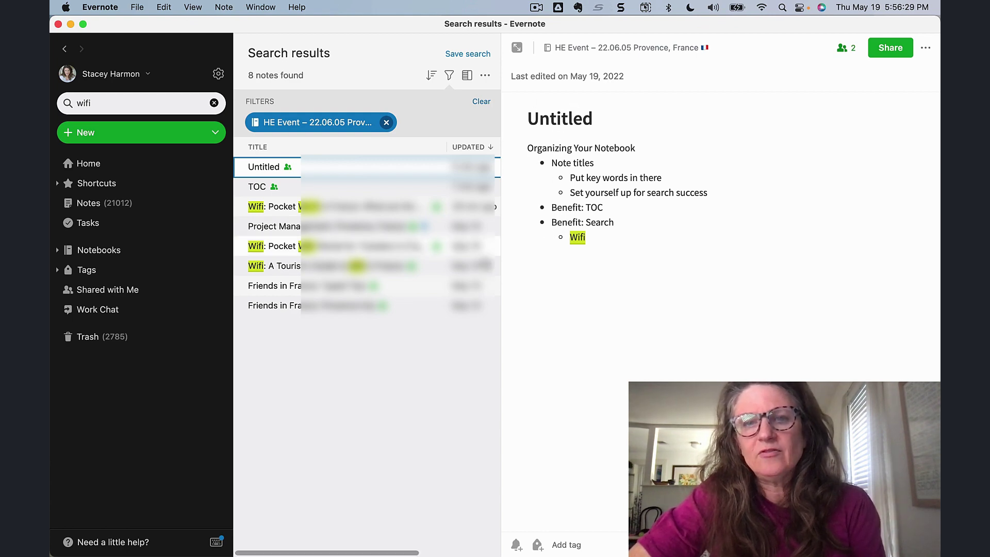
Step: Sort the 8 wifi search results A to Z by the Title column
left_click_drag(258, 206, 255, 249)
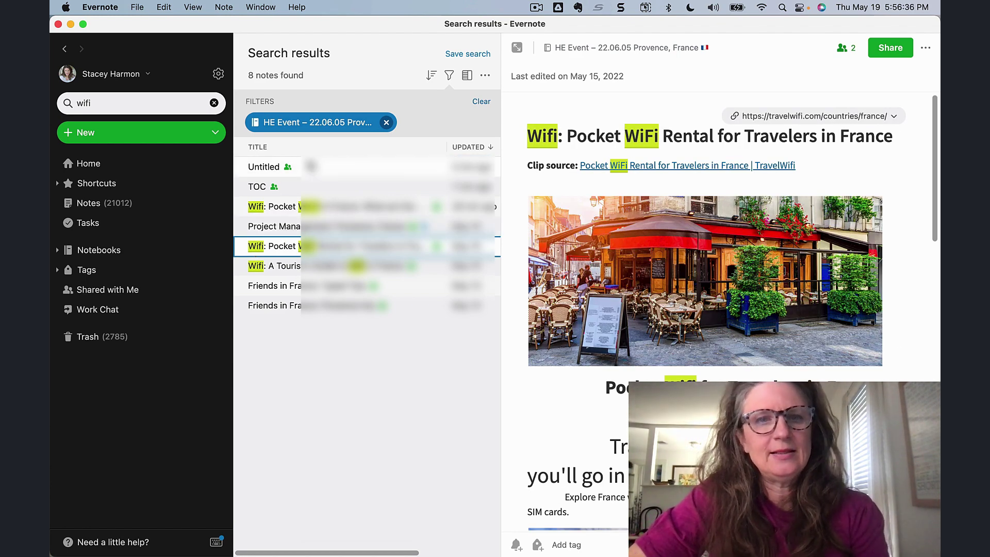
left_click(295, 145)
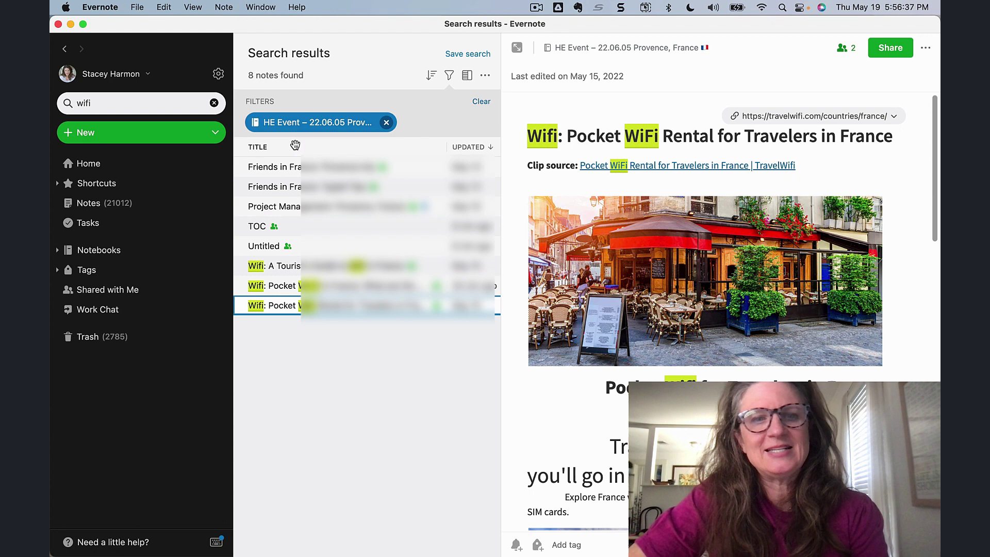
Step: Retitle the Untitled outline note 'Tutorial Points to Cover' and highlight 'Wifi' in a sub-bullet
left_click(267, 251)
double_click(572, 119)
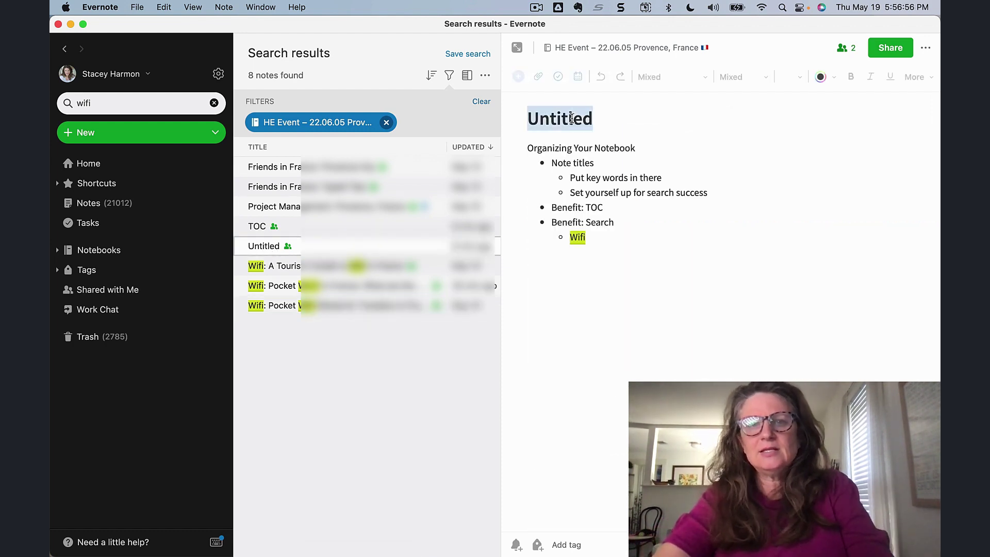
type("T")
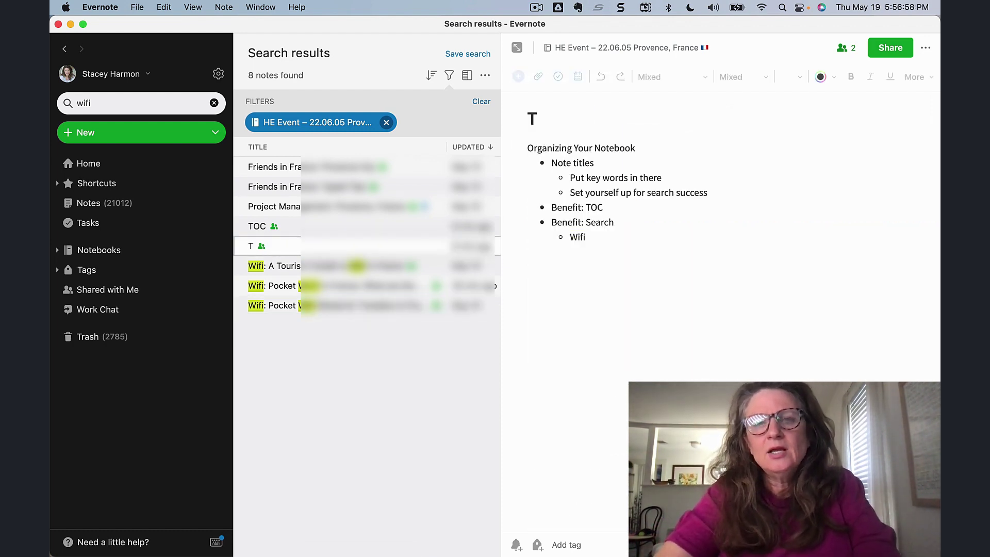
type("utoria ")
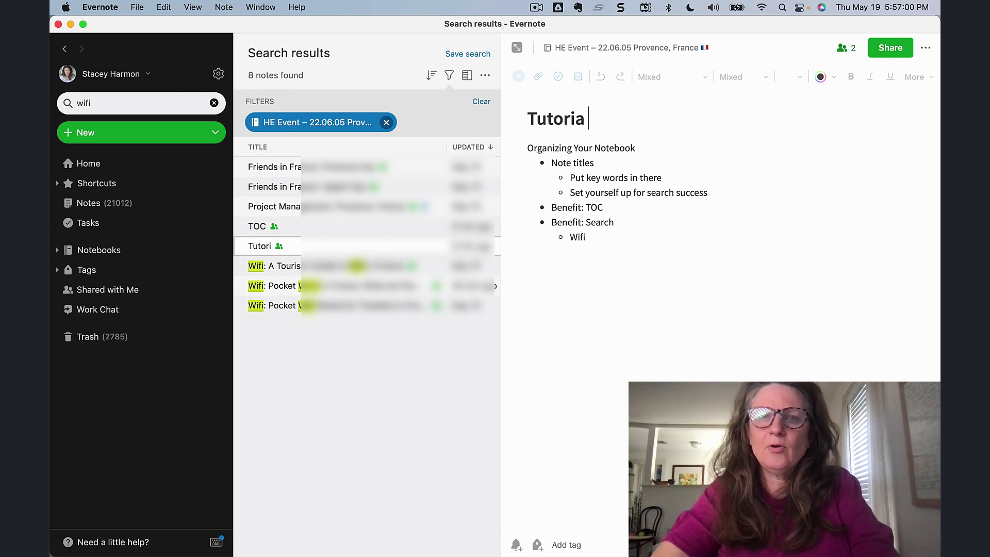
type("l Point ")
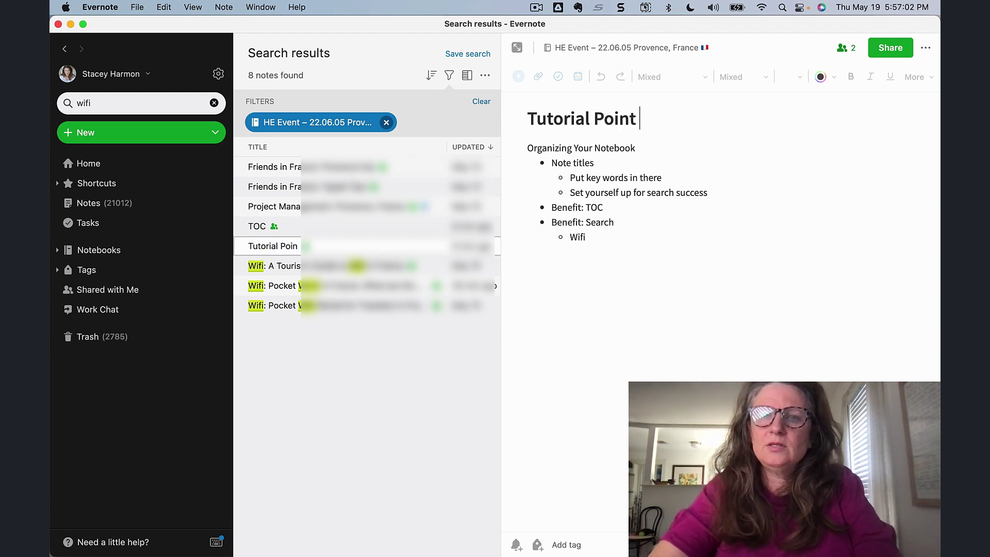
type(" to Cover")
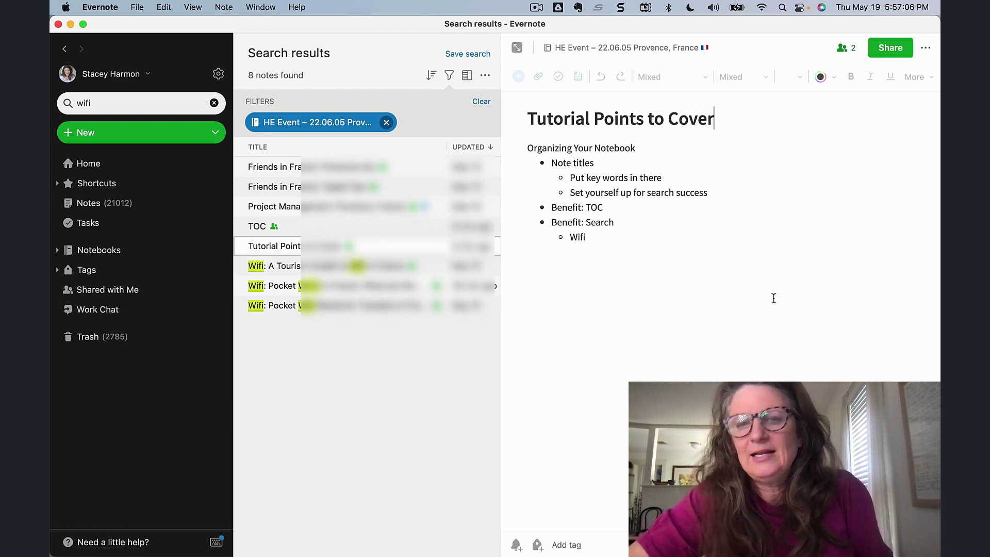
double_click(579, 239)
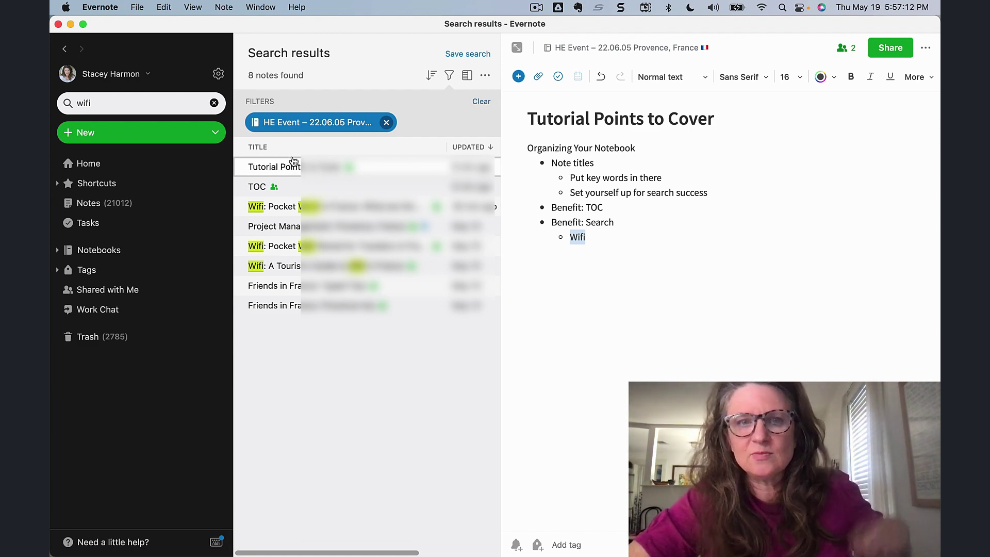
Step: Open the Pocket Wi-Fi in France note, then clear the wifi search to show all 21012 notes
left_click(272, 207)
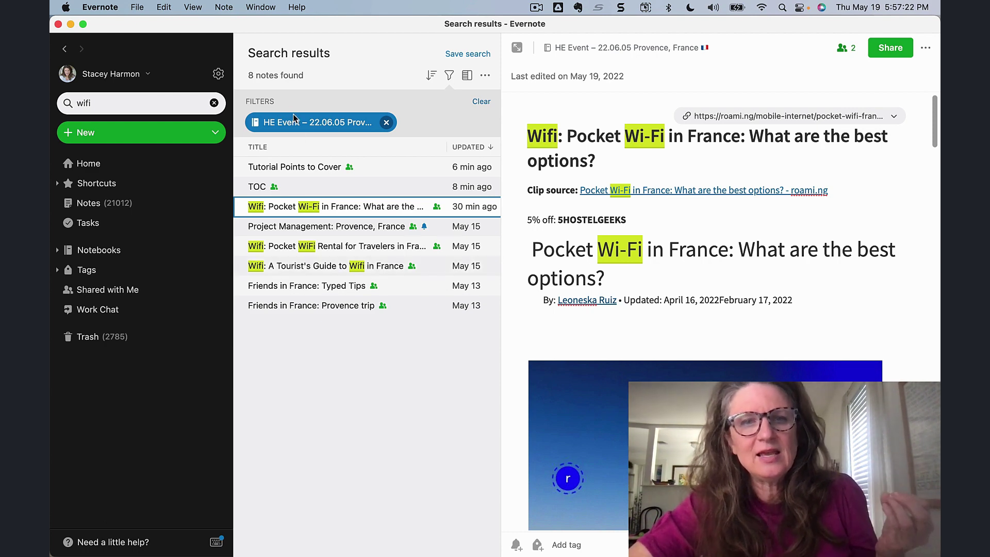
left_click(215, 105)
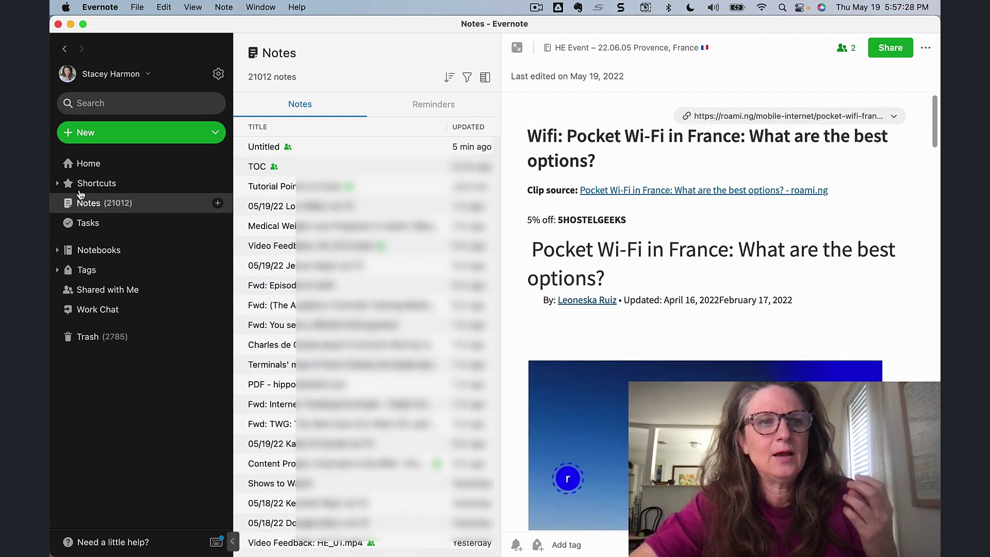
Step: Open the 'HE Event – 22.06.05 Provence, France' notebook from Shortcuts
left_click(60, 183)
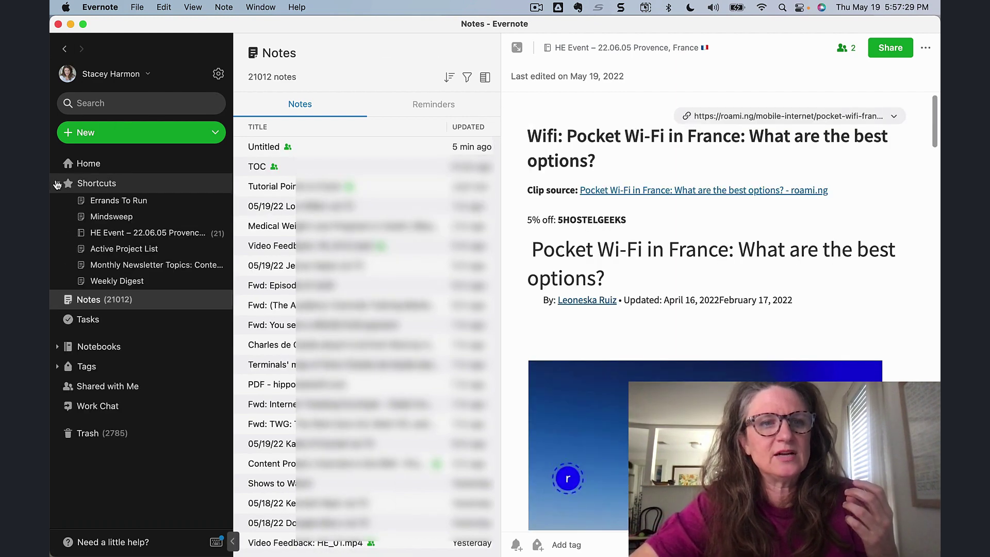
left_click(107, 233)
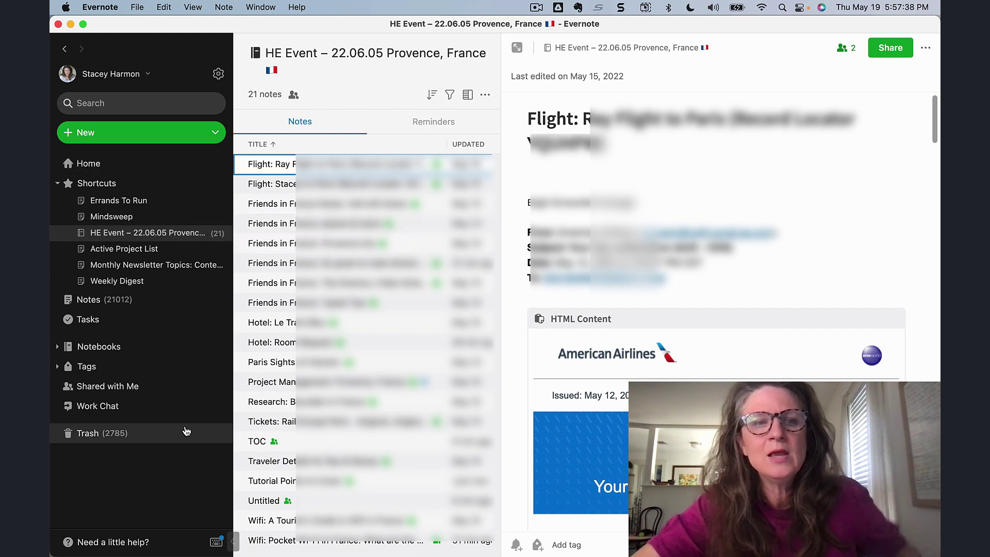
left_click(58, 183)
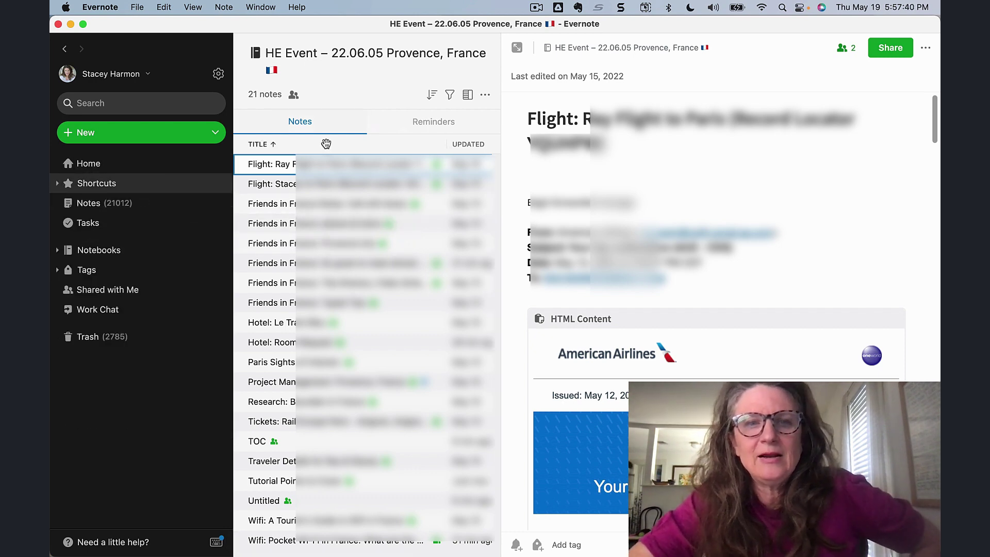
Step: Sort its 21 notes by title A to Z and open 'Wifi: A Tourist's Guide to Wifi in France'
left_click(305, 144)
left_click(304, 144)
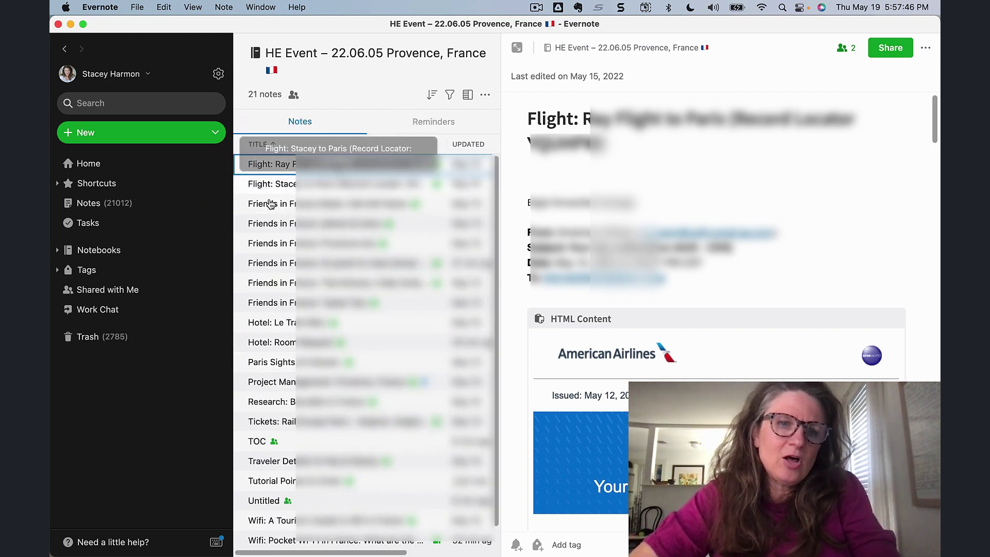
scroll(263, 503, "down", 1)
left_click(265, 498)
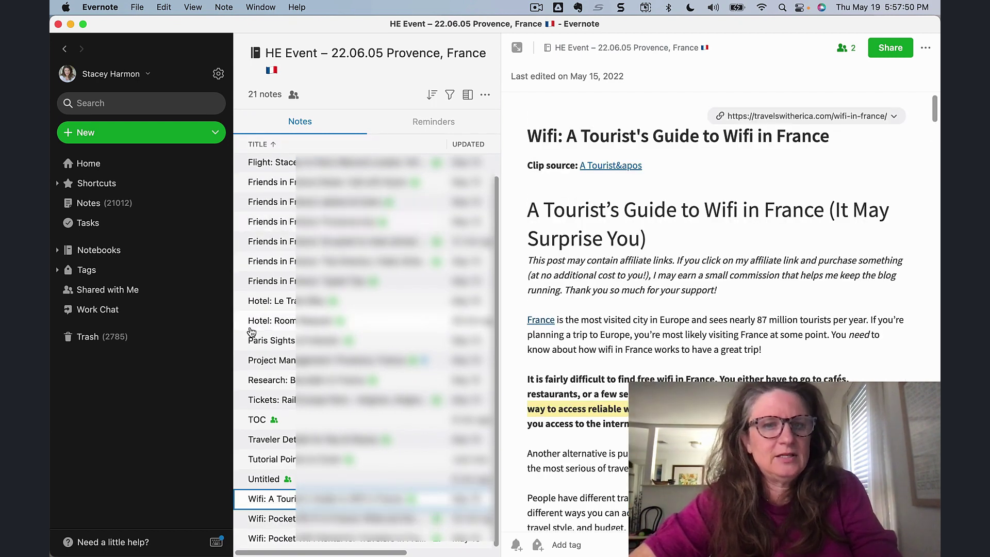
Step: Select the 13 notes from 'Friends in France: Typed Tips' to the last Wifi note, excluding TOC, and copy their app links
left_click(266, 280)
left_click(269, 531, "shift")
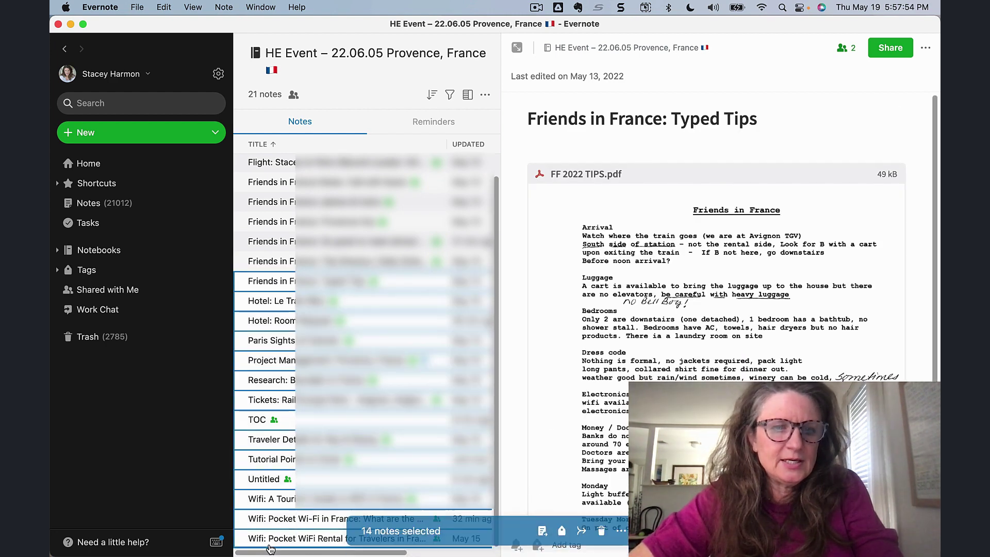
left_click(275, 423, "super")
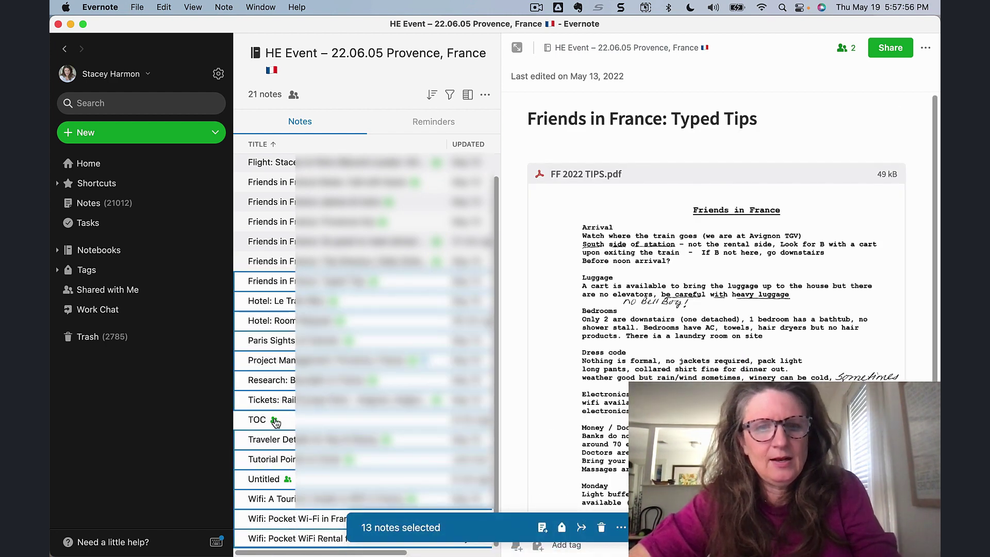
right_click(377, 301)
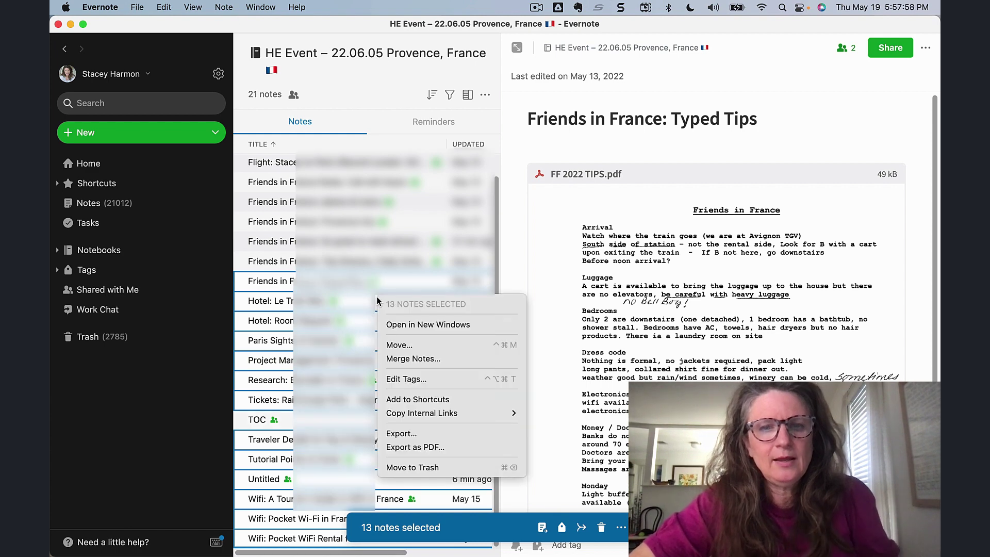
mouse_move(438, 416)
left_click(555, 414)
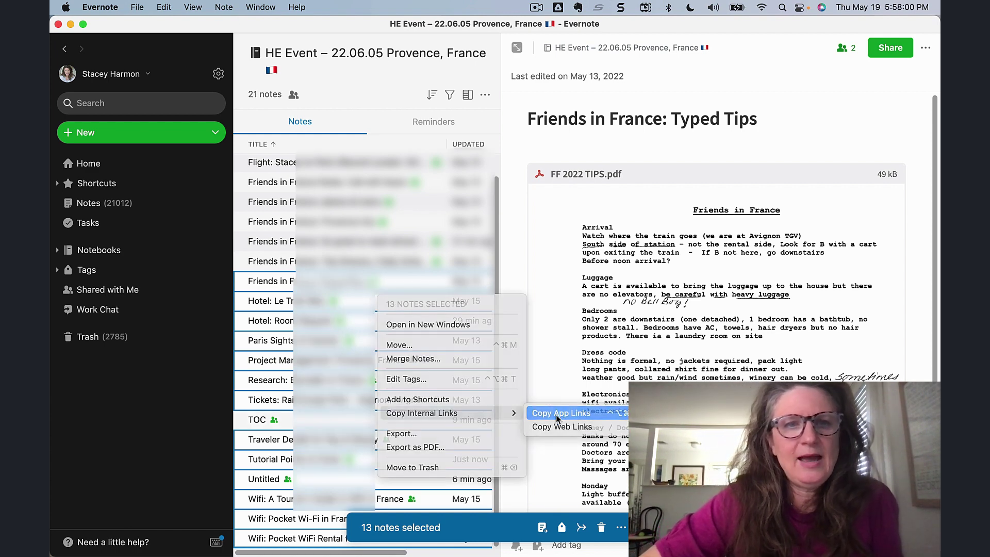
Step: Title the Untitled note 'Table of Contents' and paste the 13 note links into its body
left_click(273, 480)
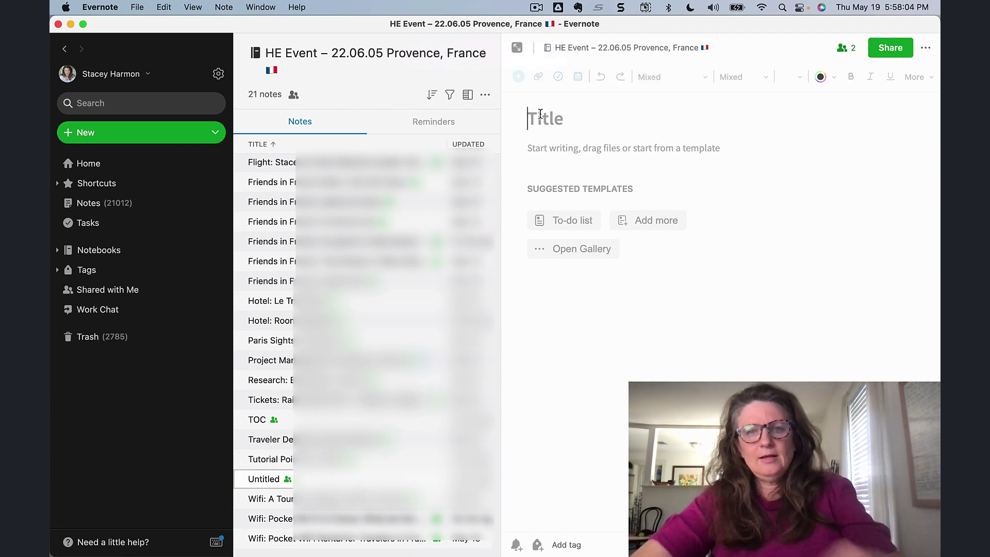
type("Table of Con")
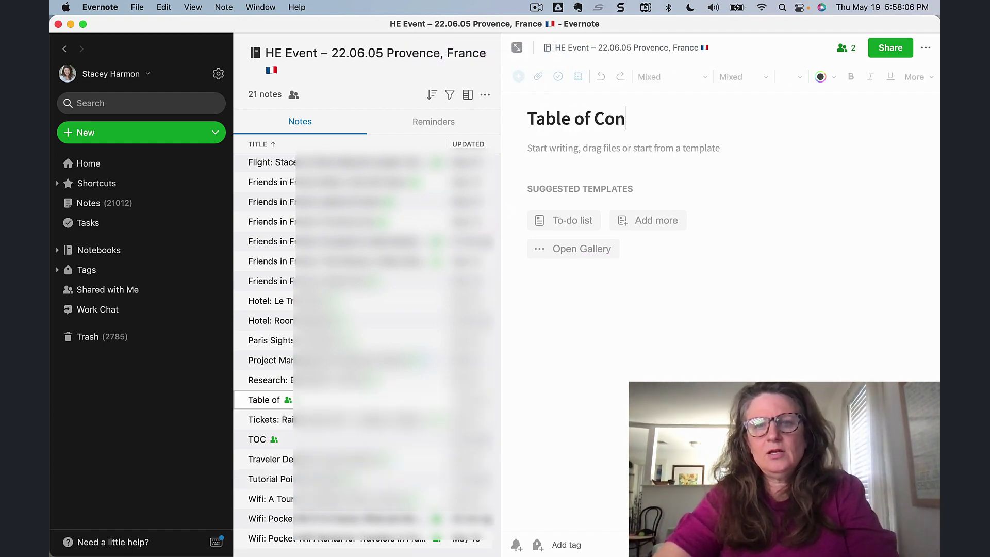
type("tents")
key("Return")
key("super+v")
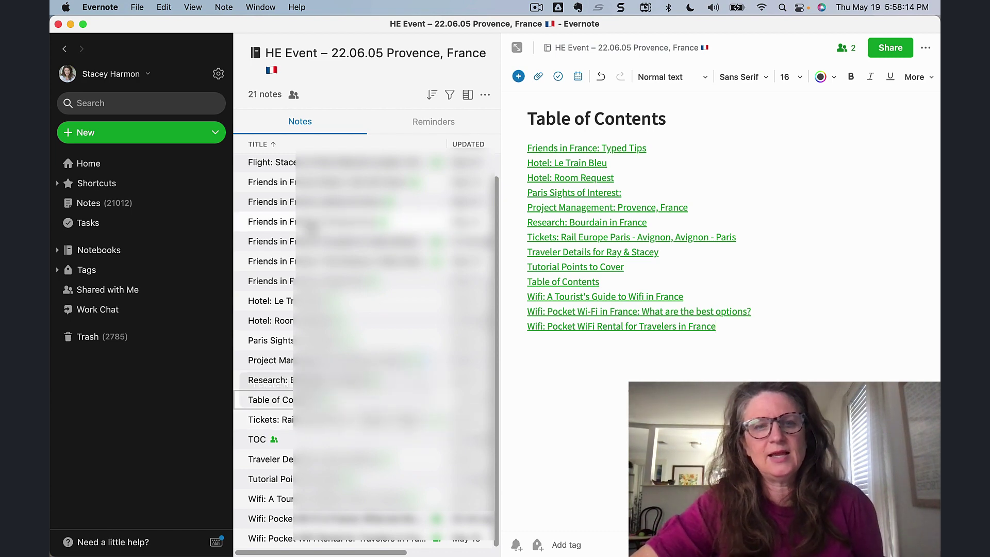
left_click(133, 133)
Step: Create a new note with body text 'Data in the bo' and copy its app link
left_click(134, 135)
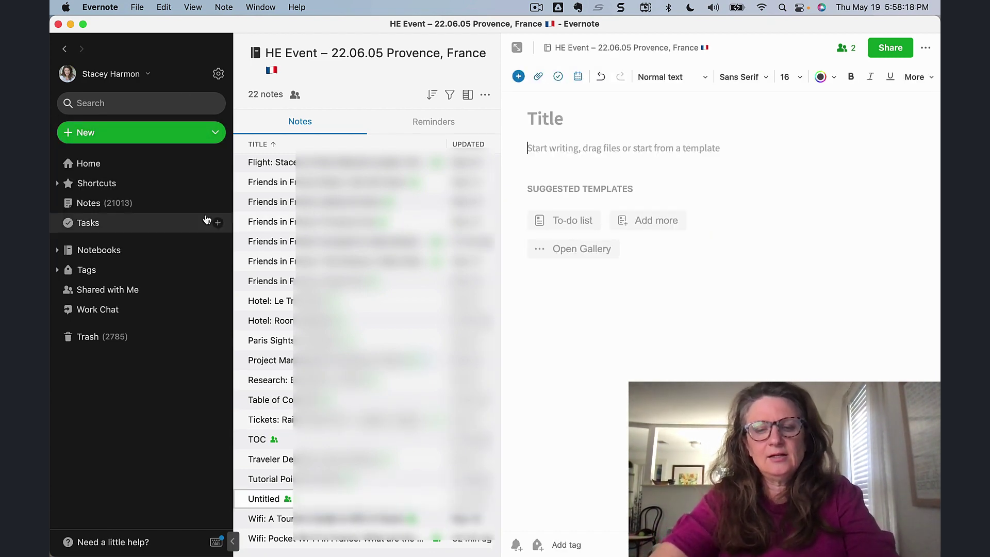
type("Data in th")
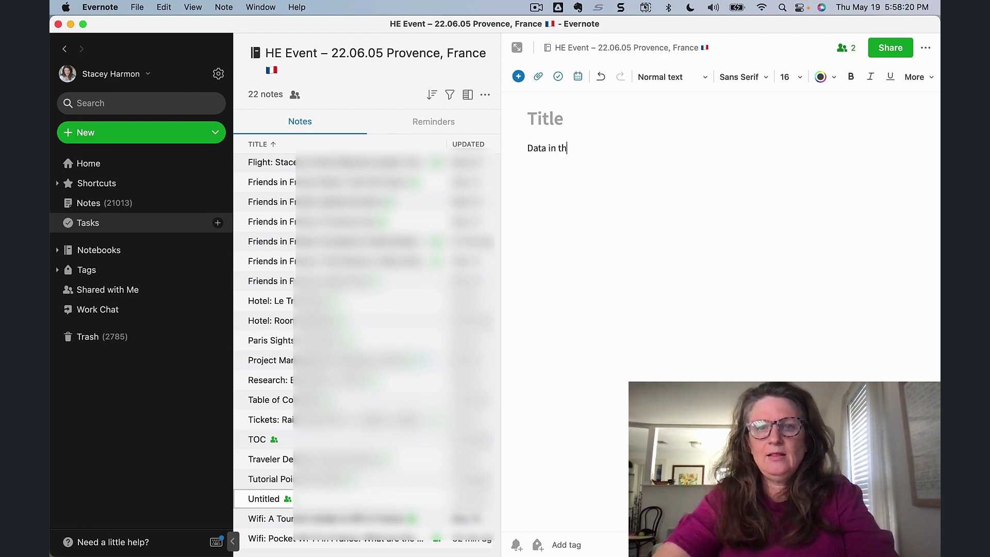
type("e body but not the title")
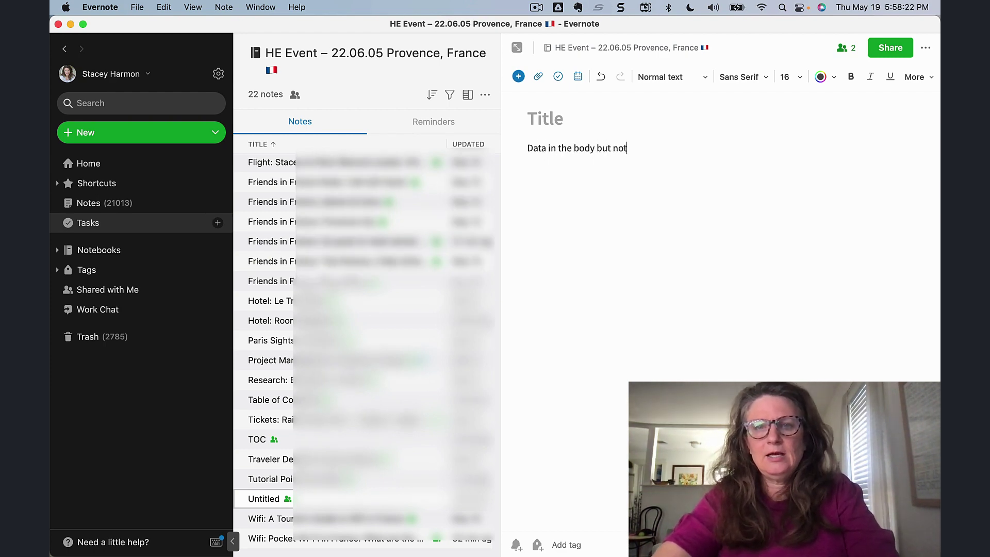
right_click(274, 499)
mouse_move(330, 467)
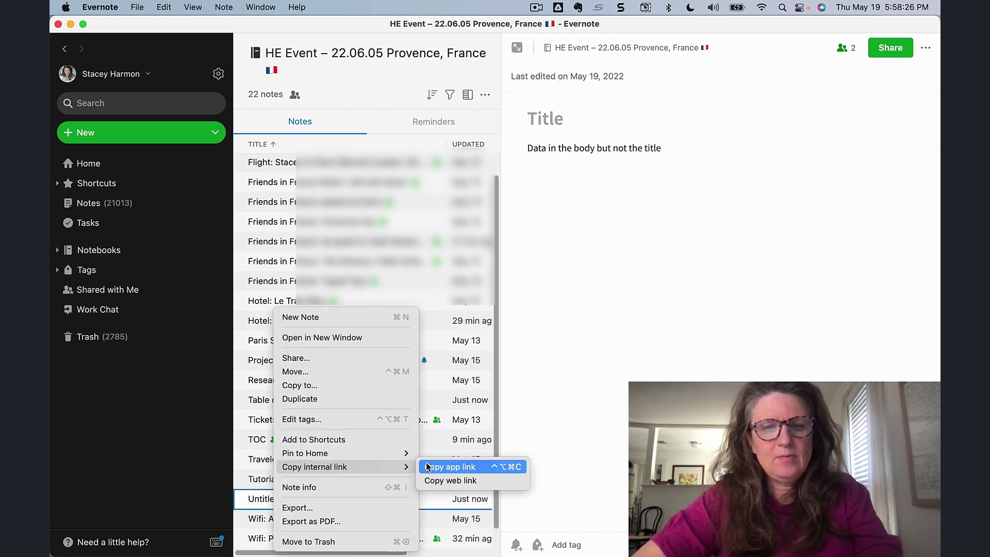
left_click(444, 467)
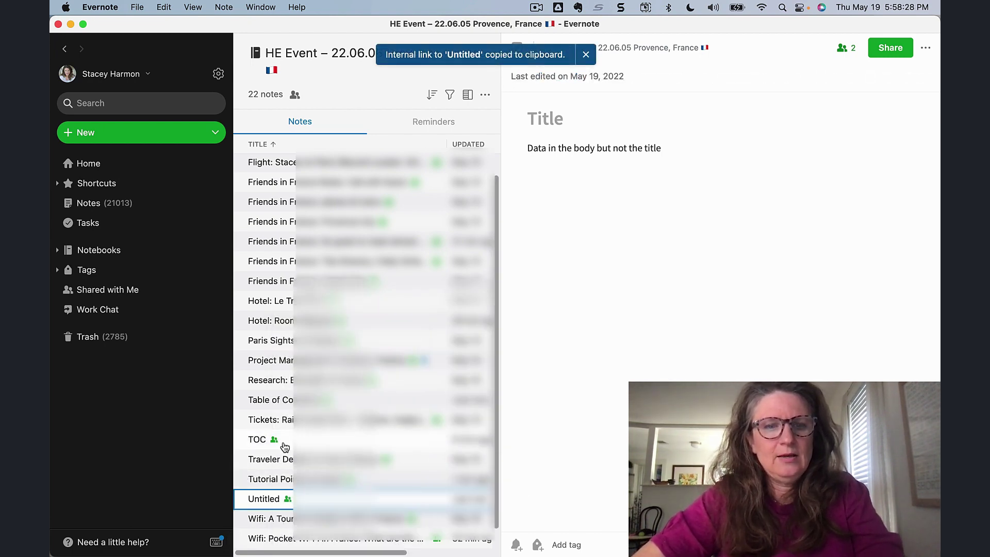
Step: Paste the Untitled note link at the end of Table of Contents and follow it
left_click(266, 400)
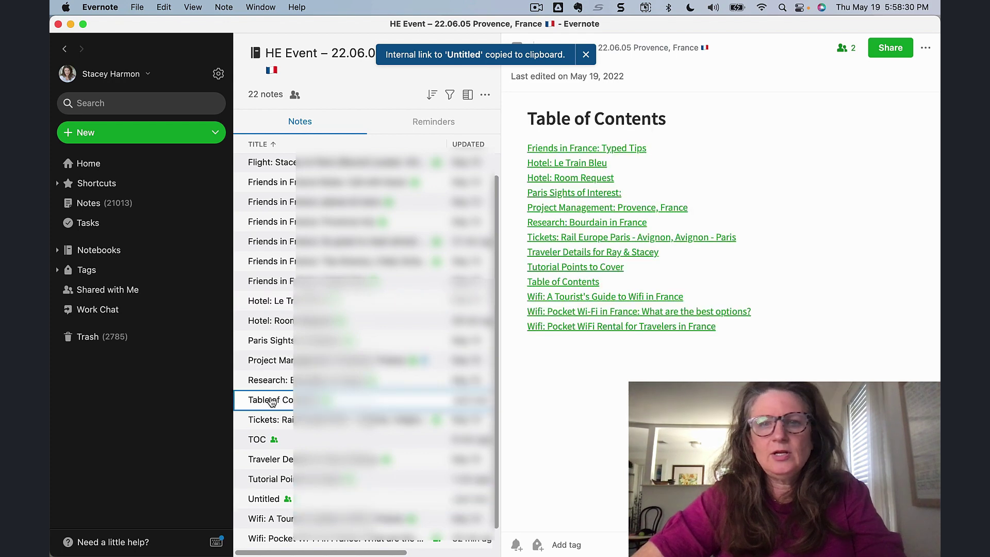
left_click(732, 331)
key("super+v")
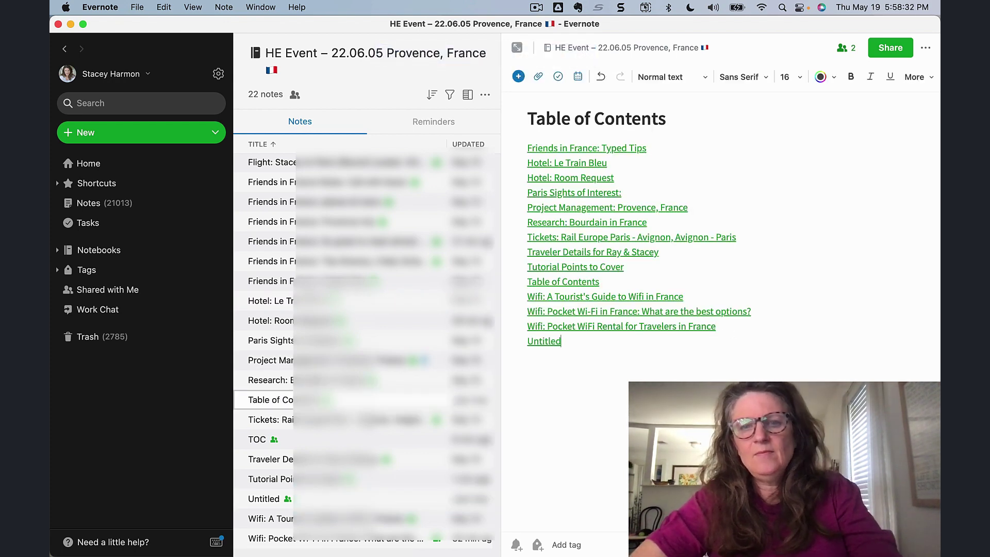
left_click(546, 342)
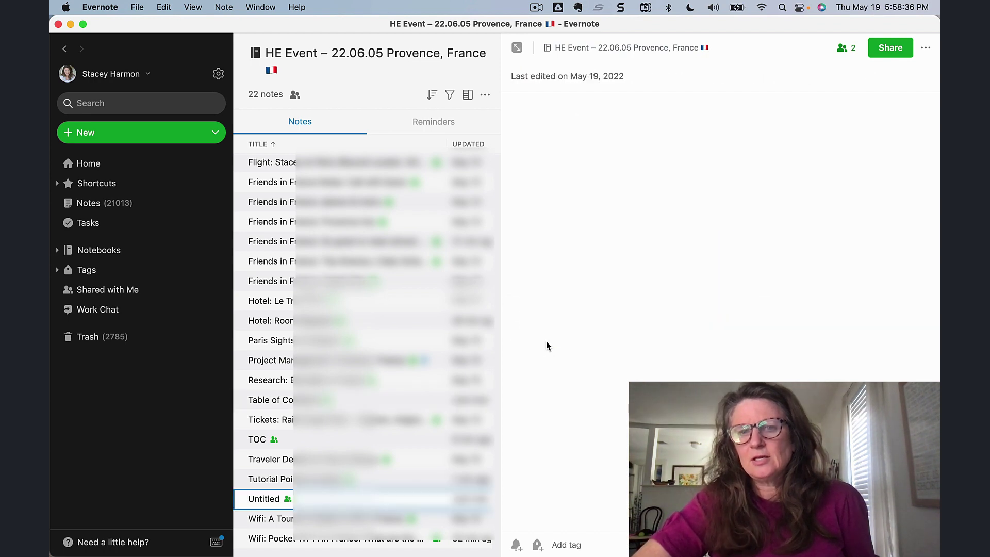
Step: Return to the Table of Contents note, view the notebook's one reminder note, then list all 22 notes again
left_click(65, 48)
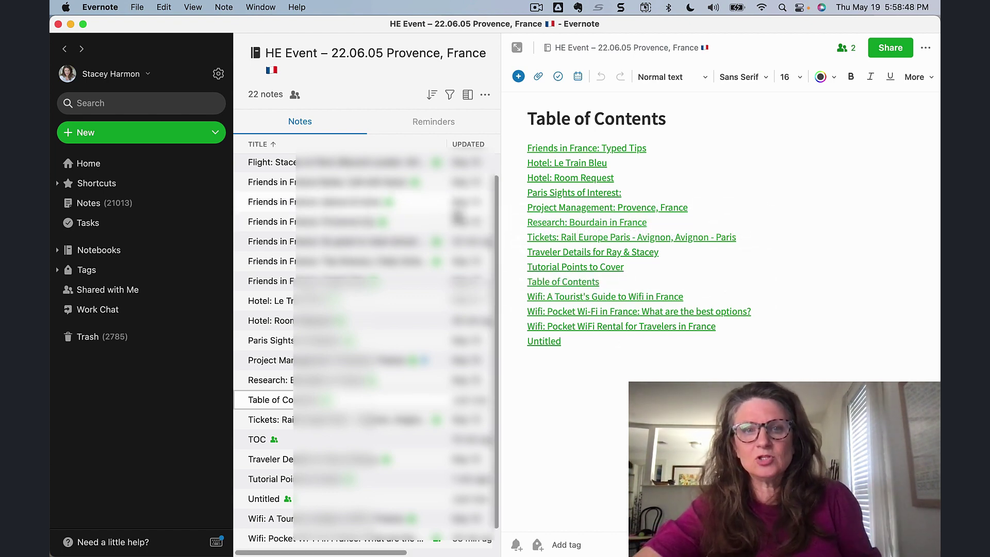
left_click(442, 124)
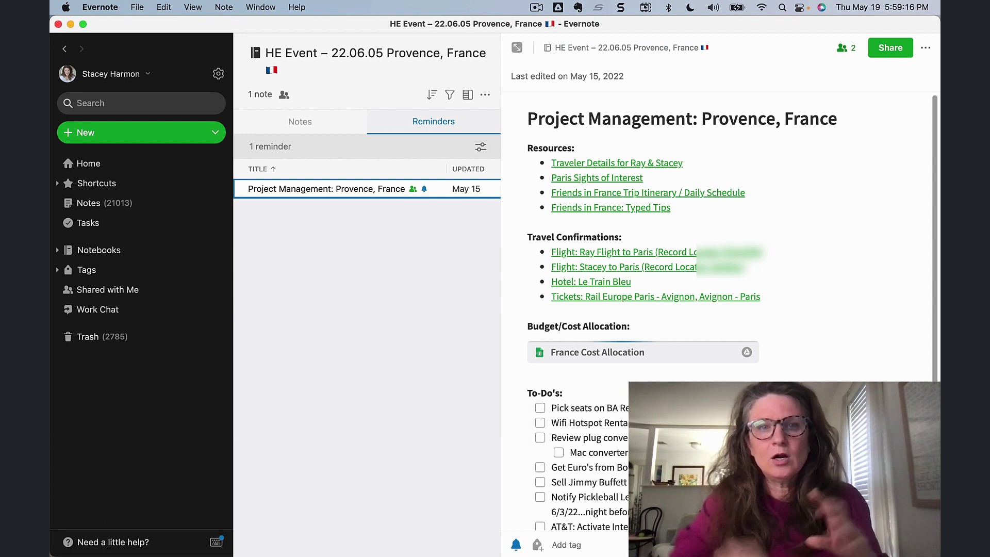
left_click(311, 127)
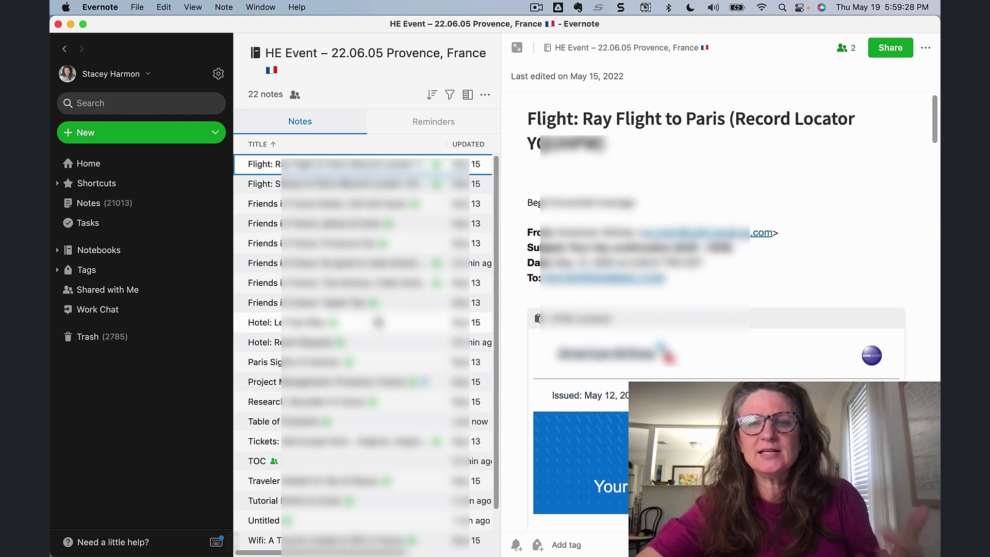
Step: Search the notebook for intitle:wifi, narrowing the list to three Wifi-titled notes
left_click(99, 94)
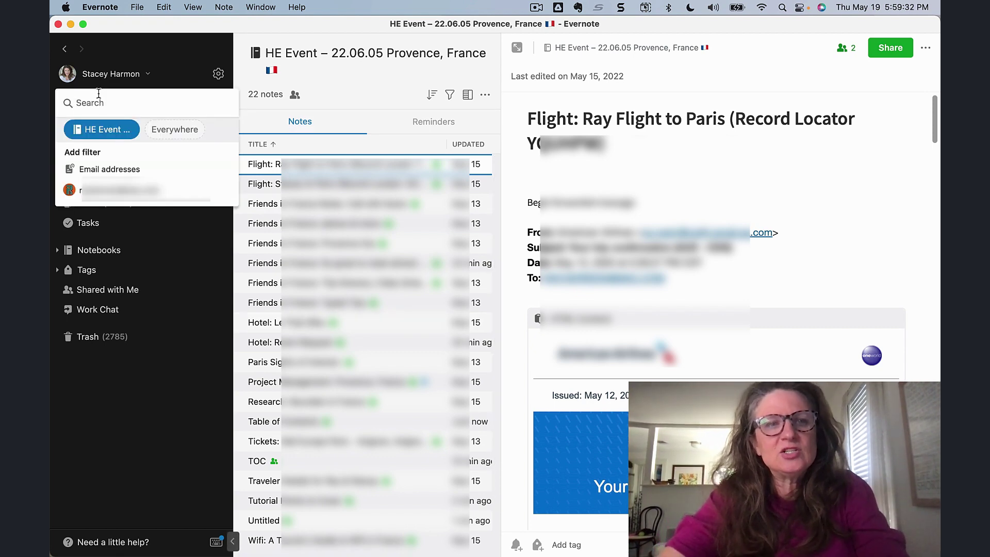
type("intitl")
type("e:wifi")
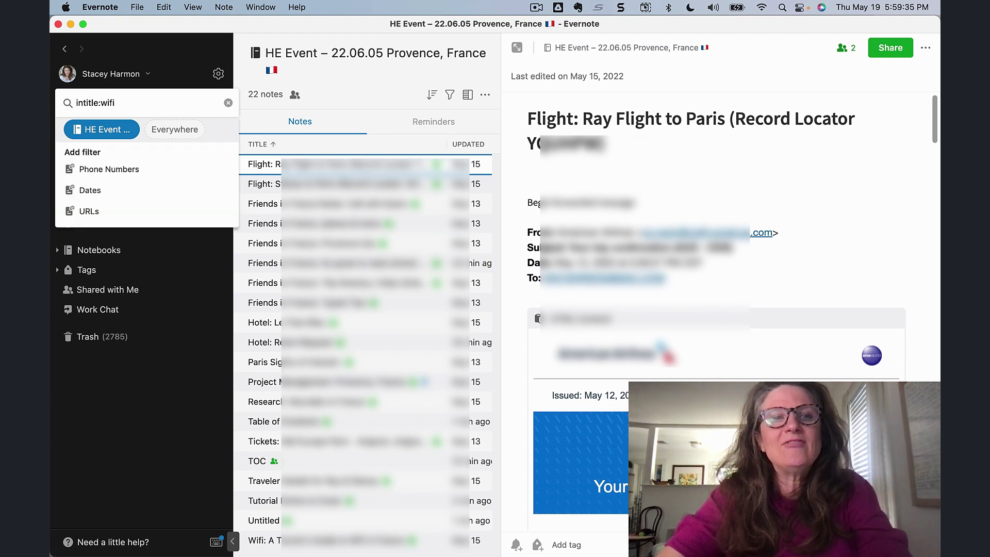
key("Return")
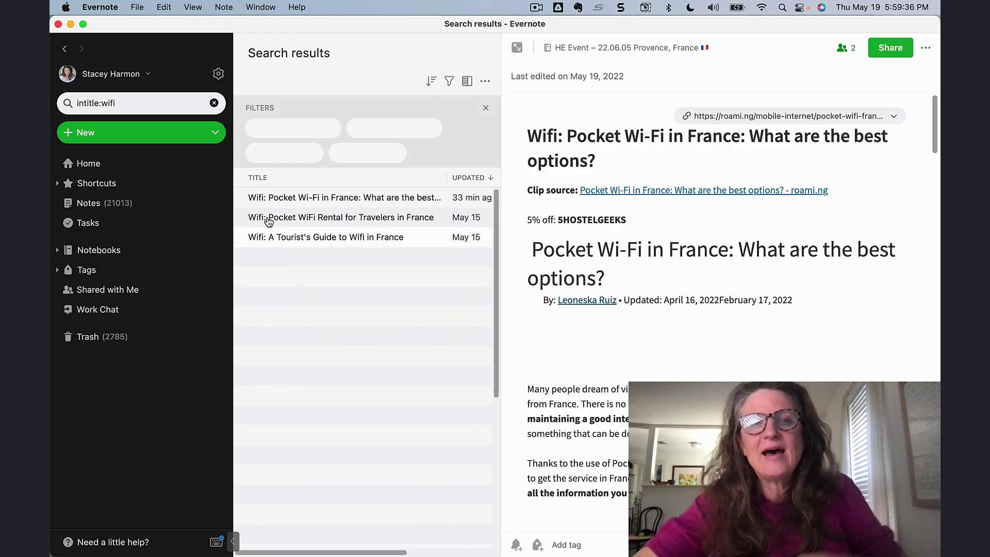